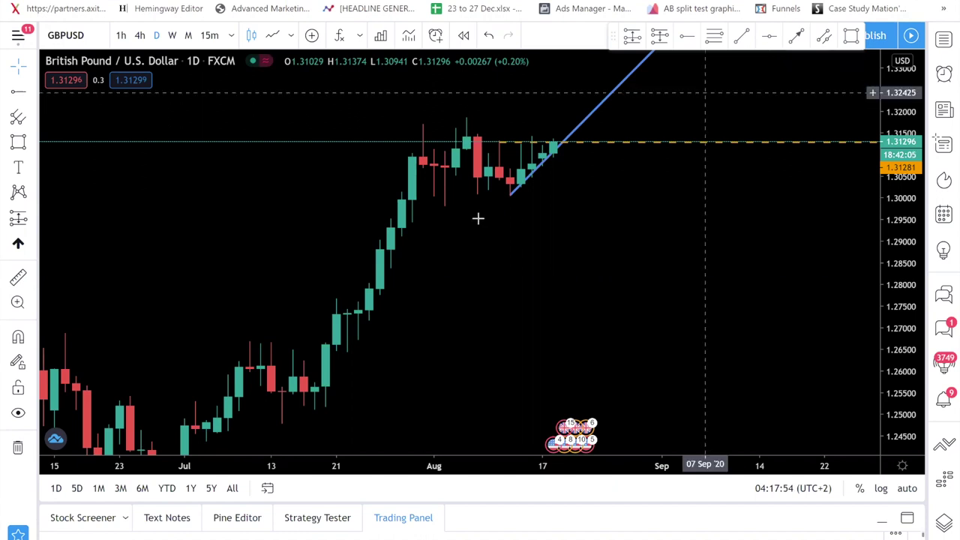
- Select the dashed horizontal resistance line at about 1.313 on the GBPUSD chart
click(498, 141)
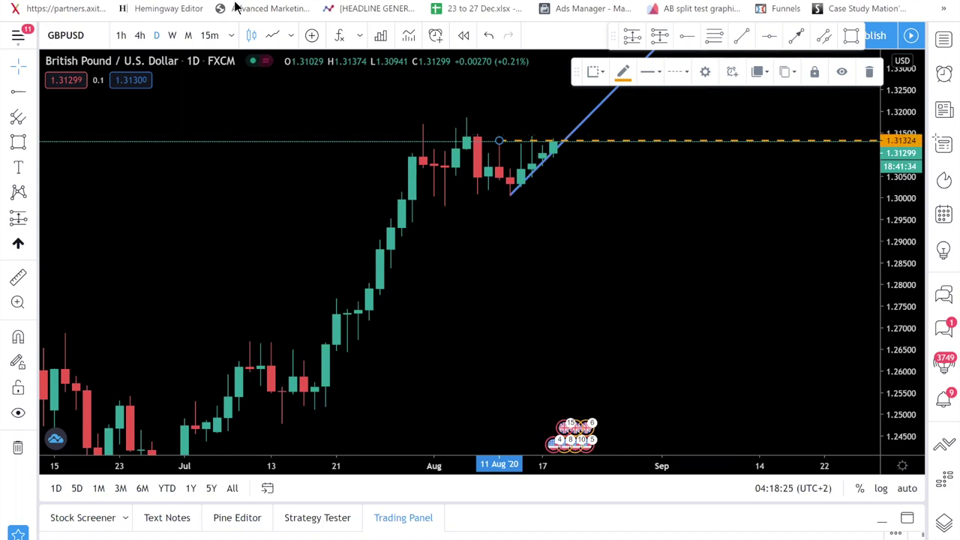
- Switch the GBPUSD chart to the 4-hour timeframe
click(139, 36)
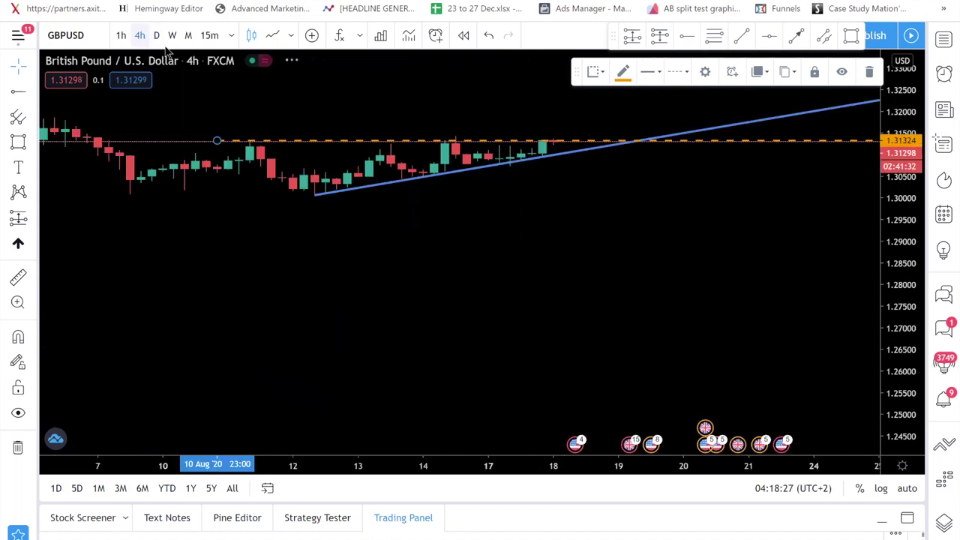
scroll(750, 219, down, 3)
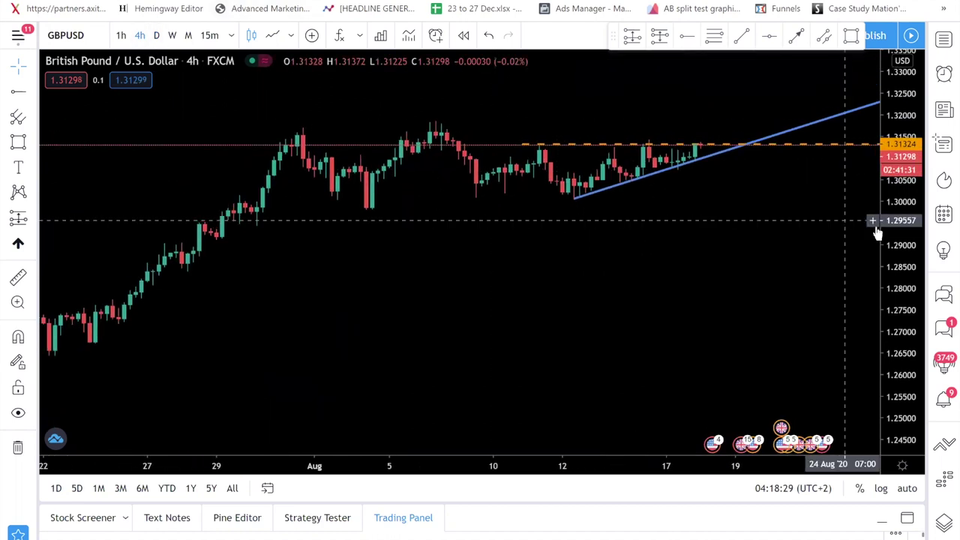
scroll(660, 281, up, 2)
- Box the trendline-touch candles at 12 Aug and 14 Aug, then stretch the price scale
click(18, 142)
drag(442, 262, 471, 274)
click(18, 141)
drag(513, 230, 551, 246)
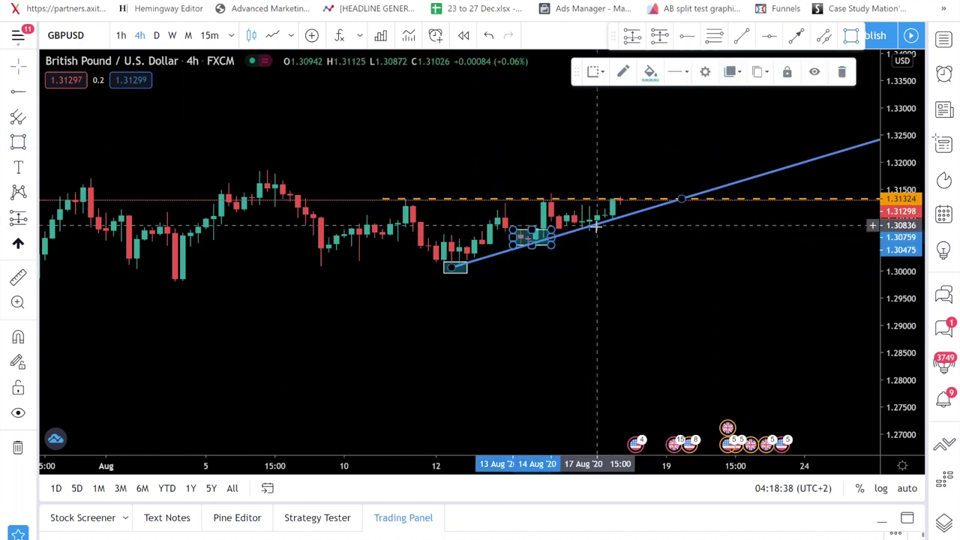
click(638, 282)
drag(641, 282, 677, 271)
drag(919, 297, 882, 132)
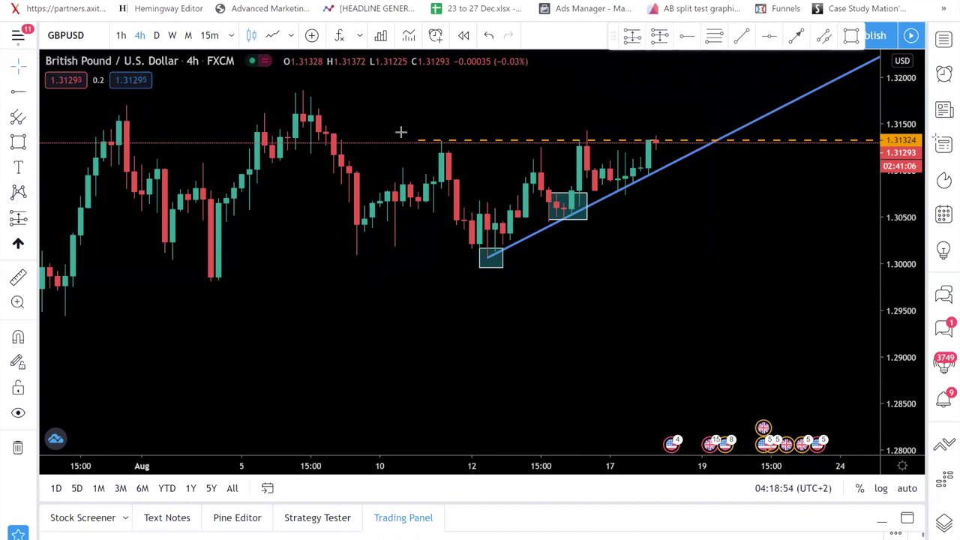
click(646, 231)
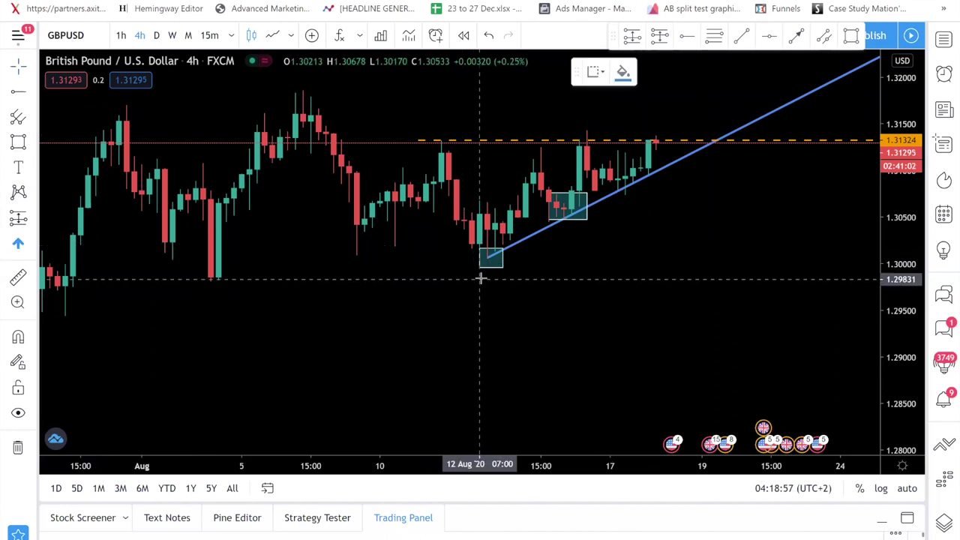
- Place three blue up arrows below the first boxed candle and along the trend line
click(480, 277)
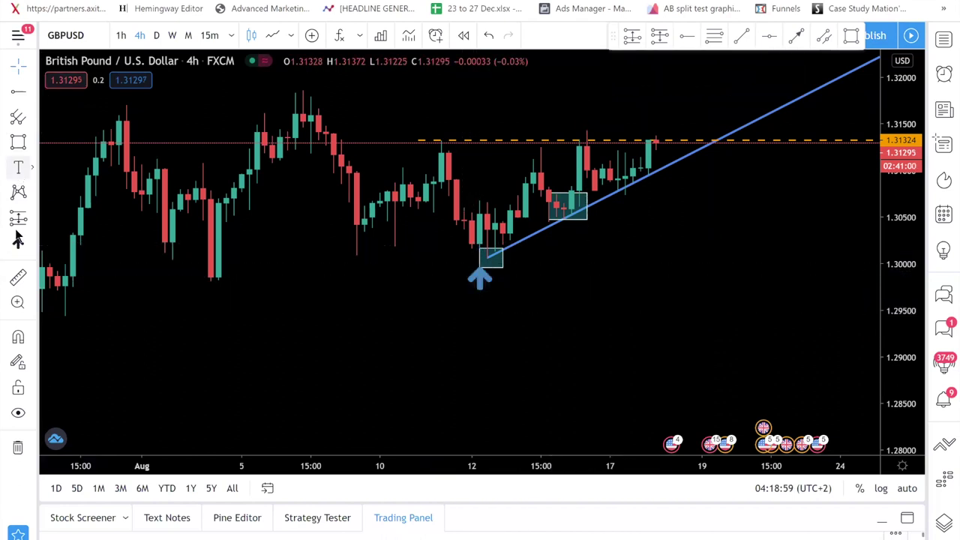
click(513, 255)
click(18, 248)
click(523, 228)
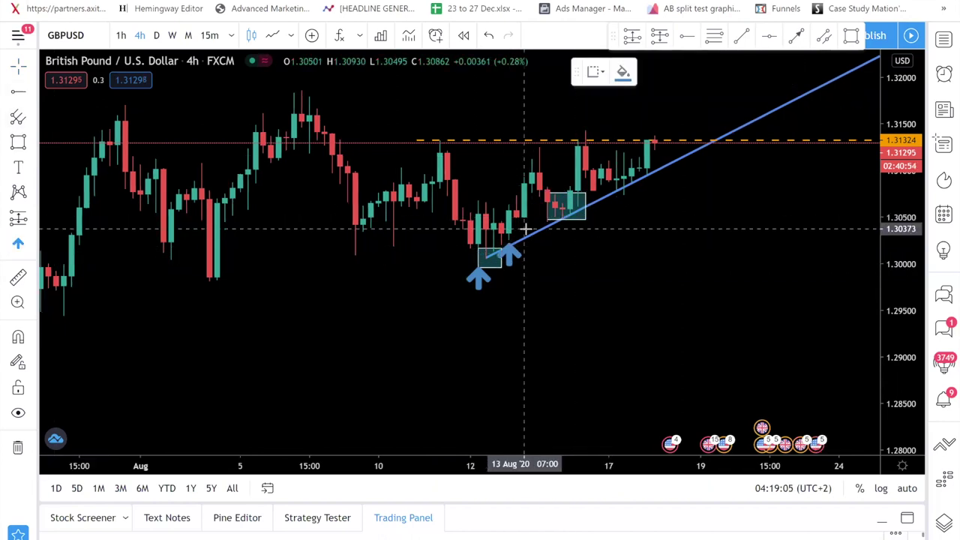
click(591, 252)
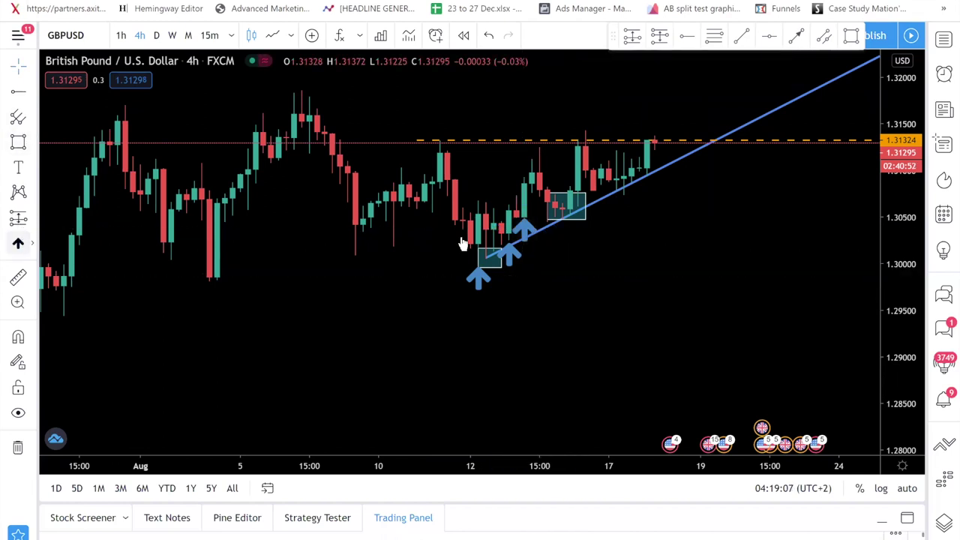
- Add a fourth up arrow under the second box and a fifth at the 17 Aug touch
click(570, 233)
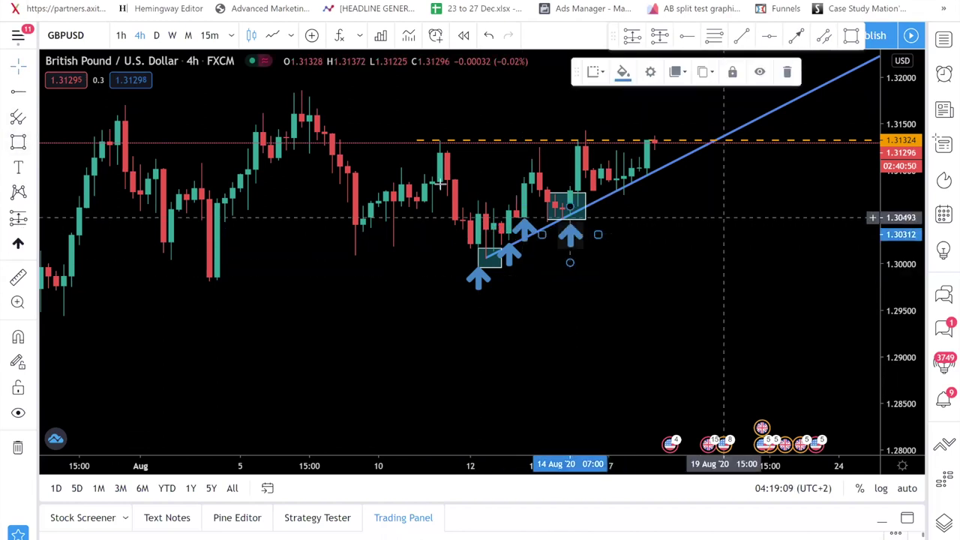
click(724, 217)
click(18, 243)
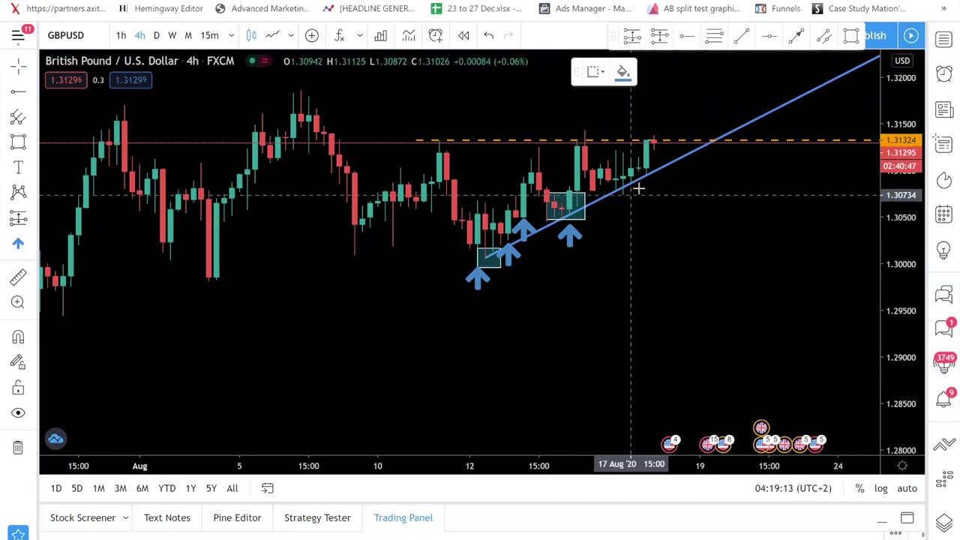
click(631, 193)
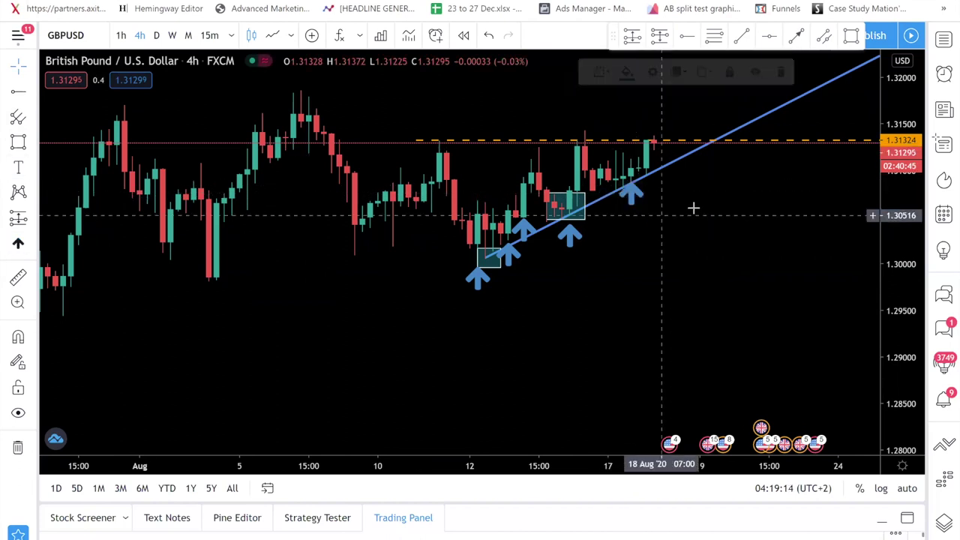
click(627, 175)
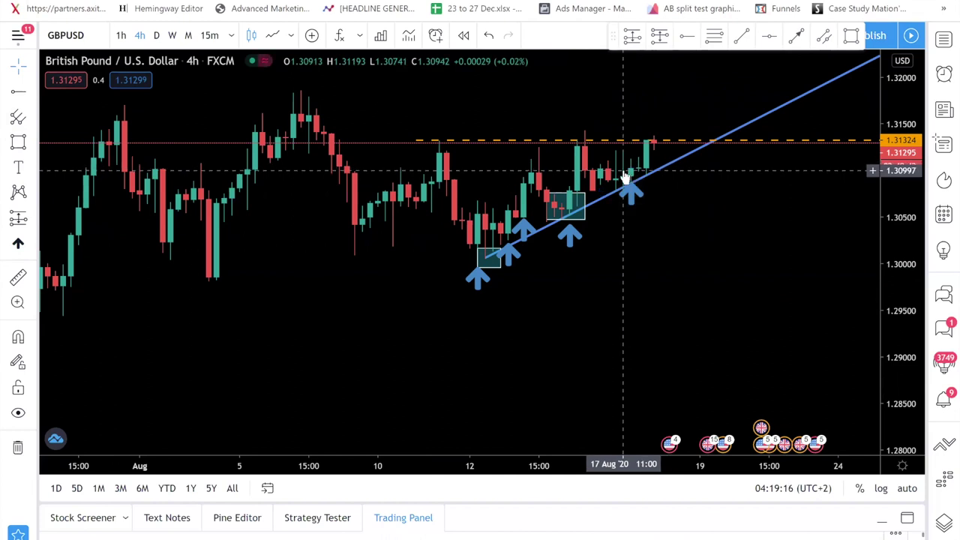
click(629, 187)
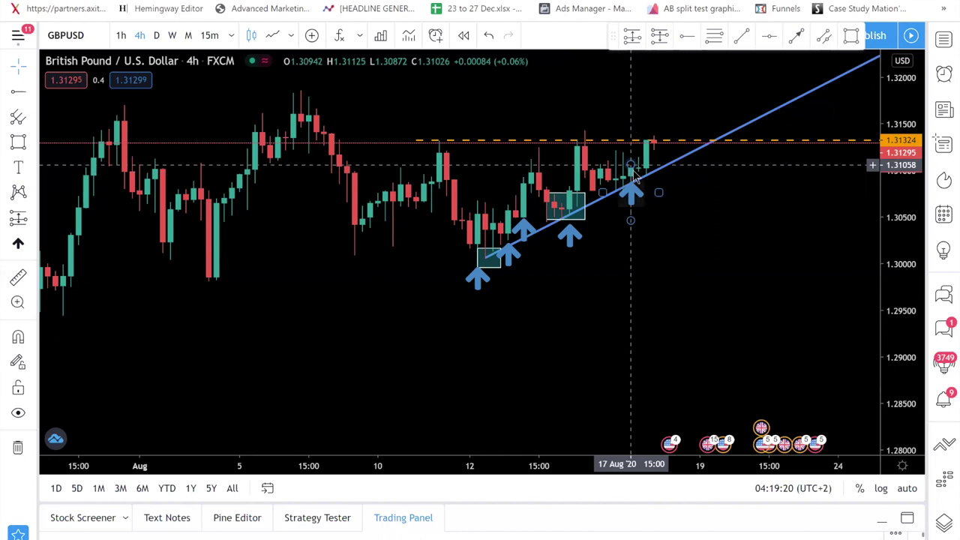
click(637, 172)
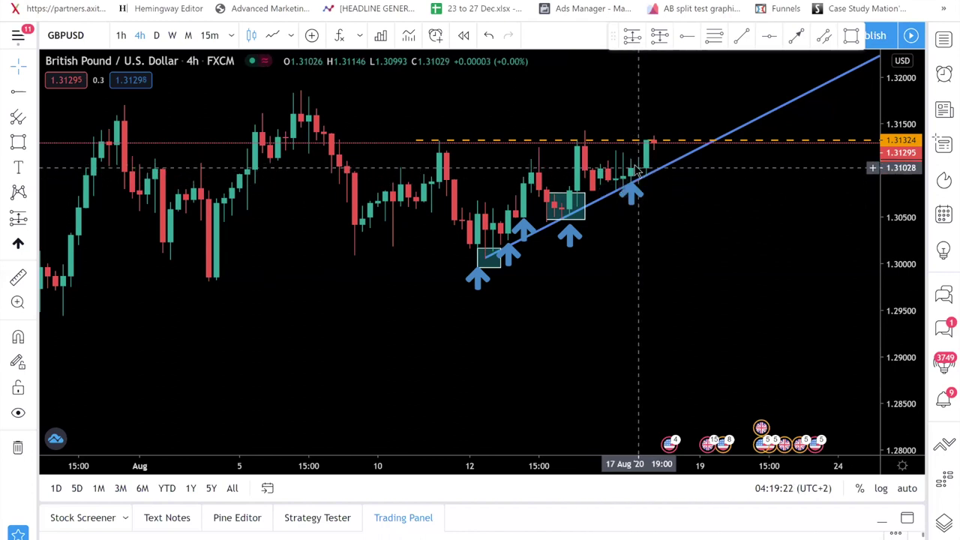
click(627, 185)
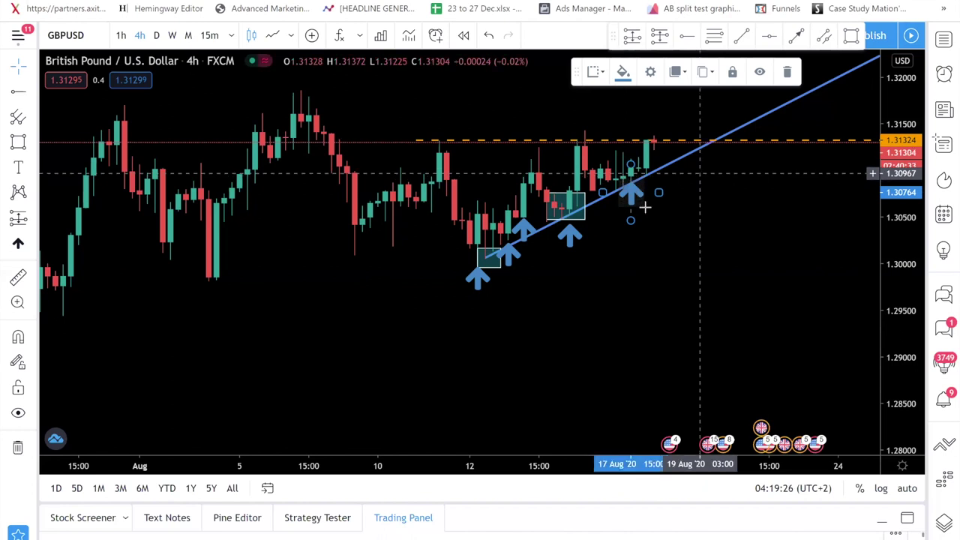
click(645, 207)
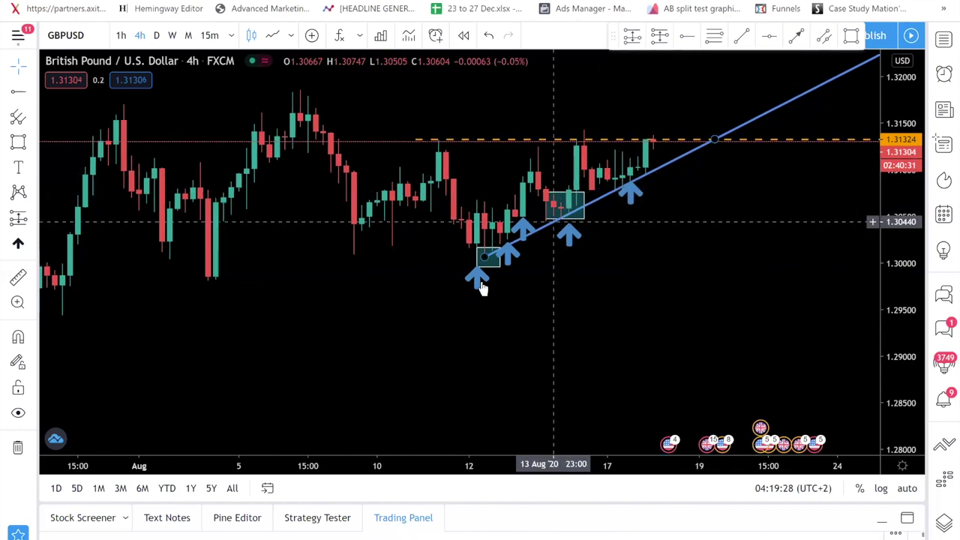
click(577, 201)
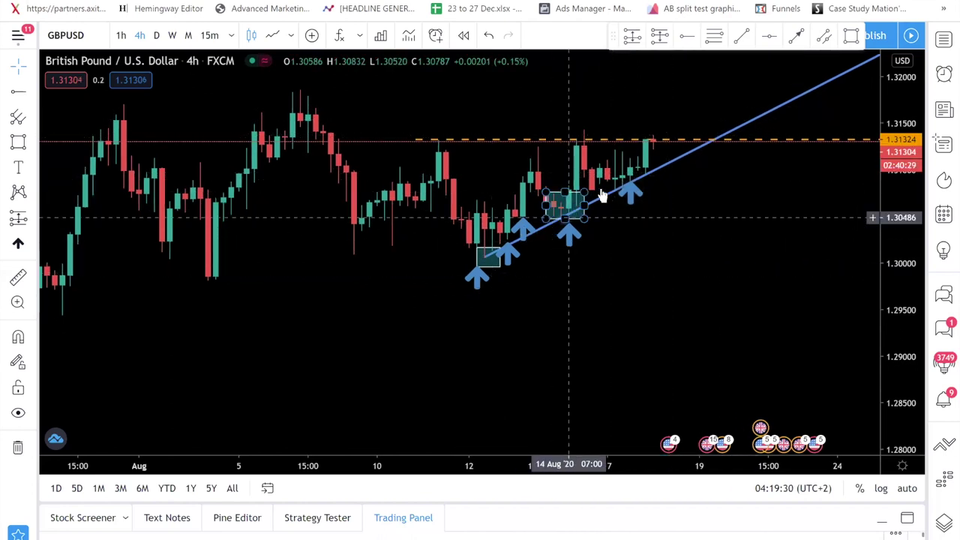
click(690, 120)
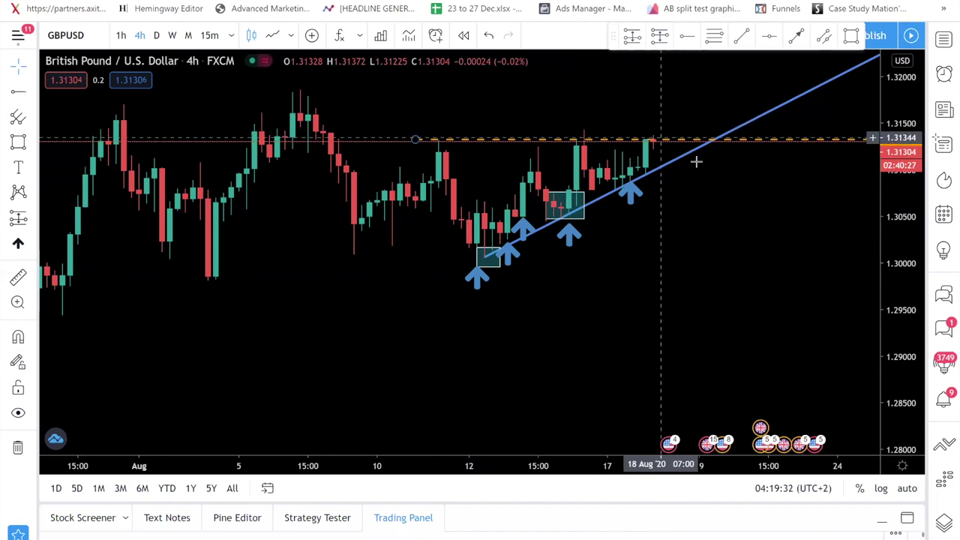
scroll(795, 188, up, 2)
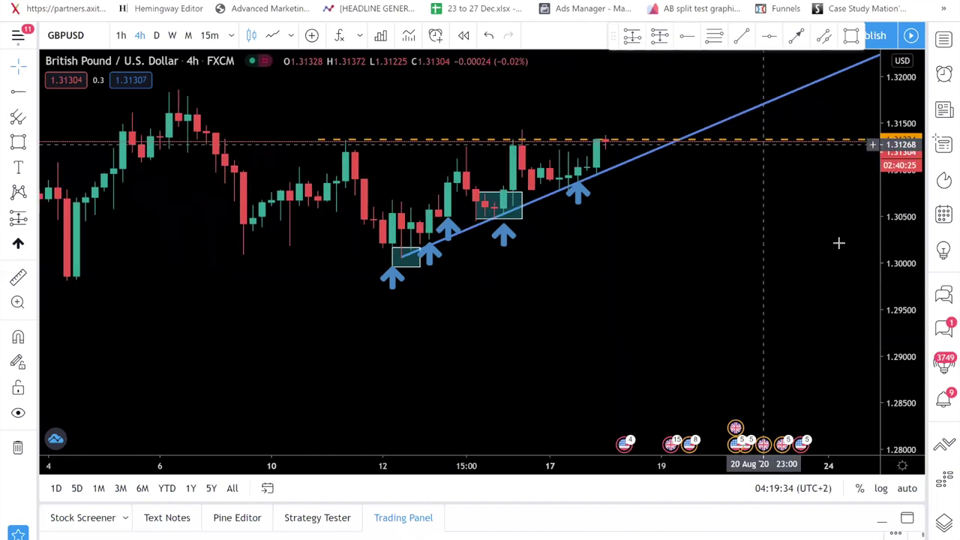
drag(894, 259, 886, 203)
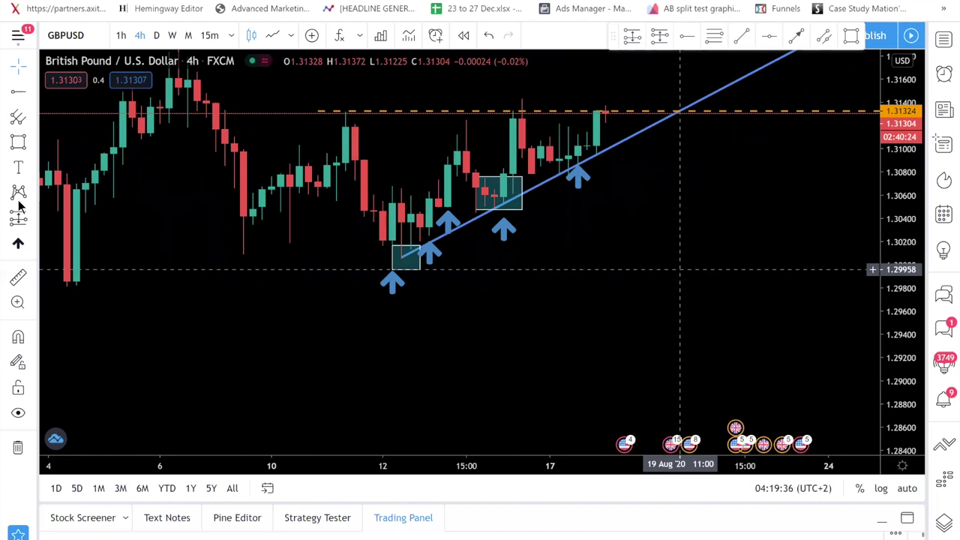
click(33, 218)
click(75, 218)
click(495, 185)
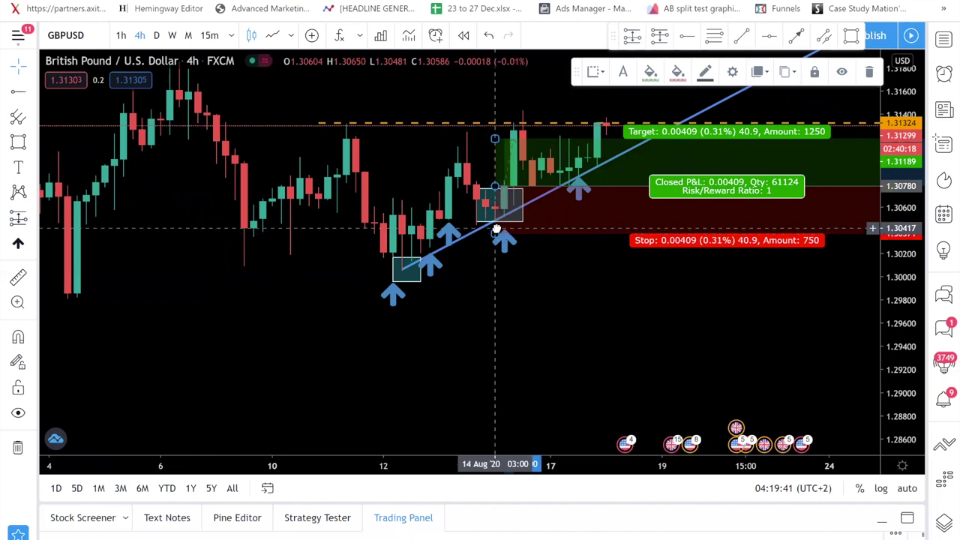
drag(503, 235, 503, 238)
drag(494, 141, 499, 92)
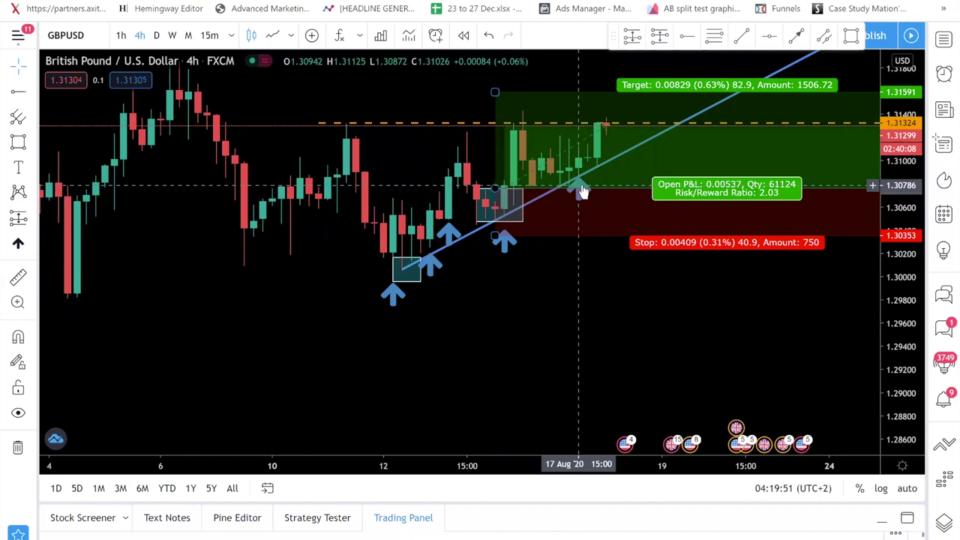
click(495, 92)
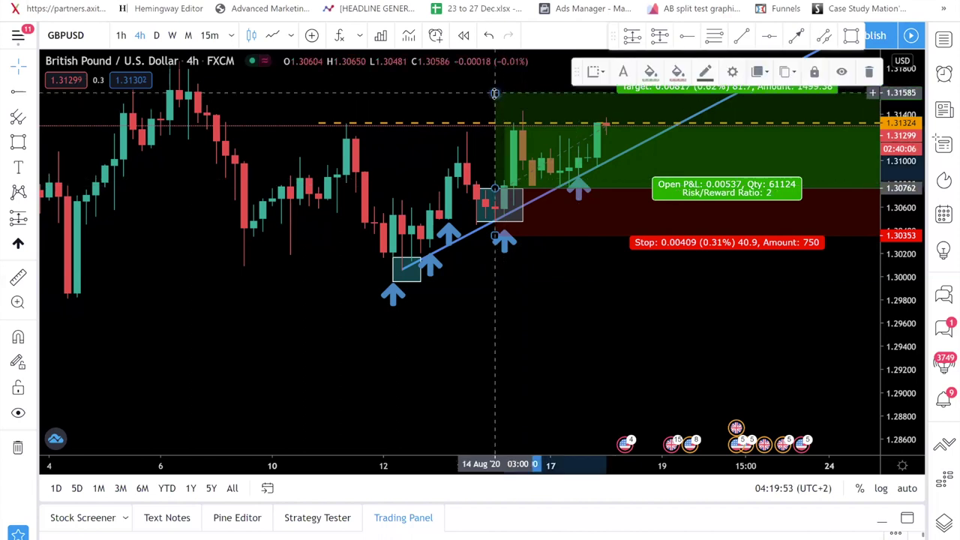
key(Delete)
click(653, 136)
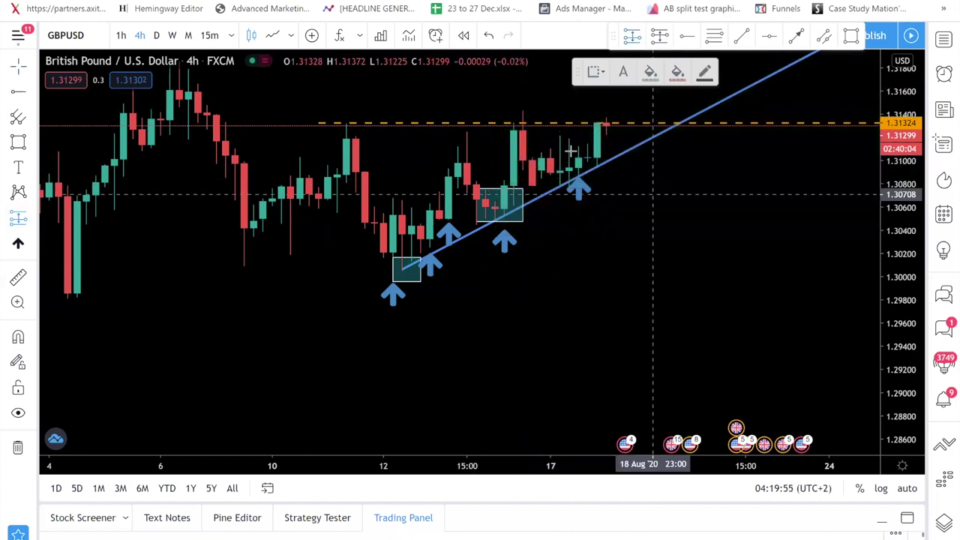
- Place a long position near 1.3101 with stop 1.30732 and target 1.32377 (risk/reward 4.56)
drag(598, 159, 589, 183)
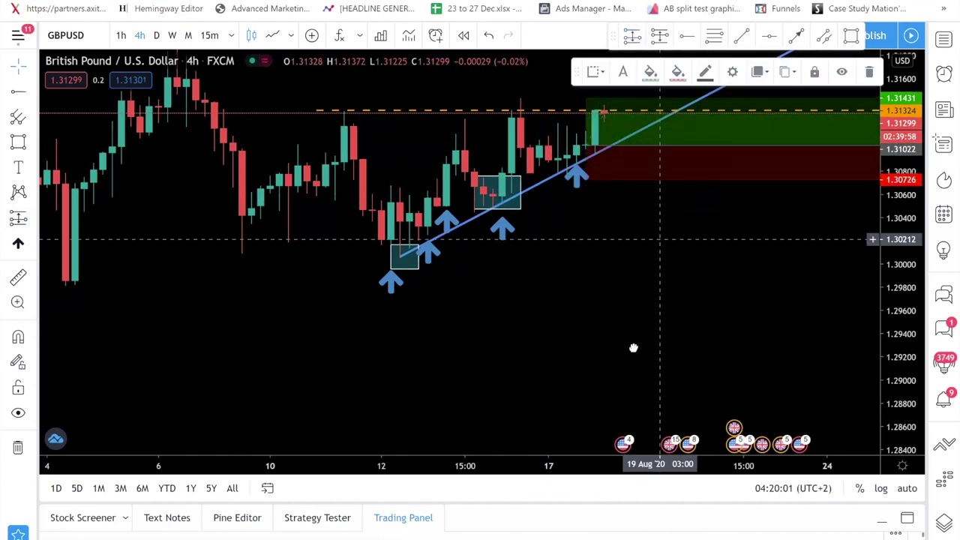
drag(635, 347, 606, 447)
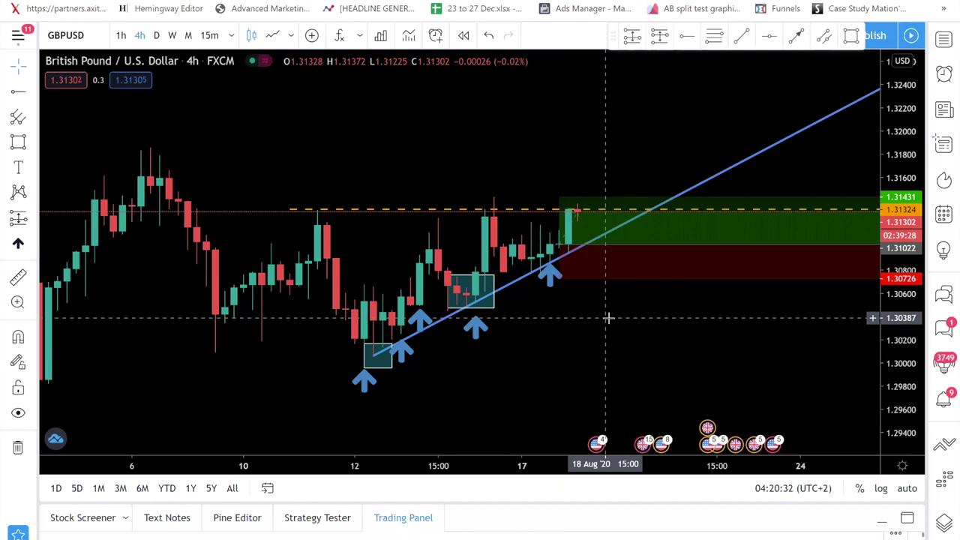
scroll(615, 333, down, 3)
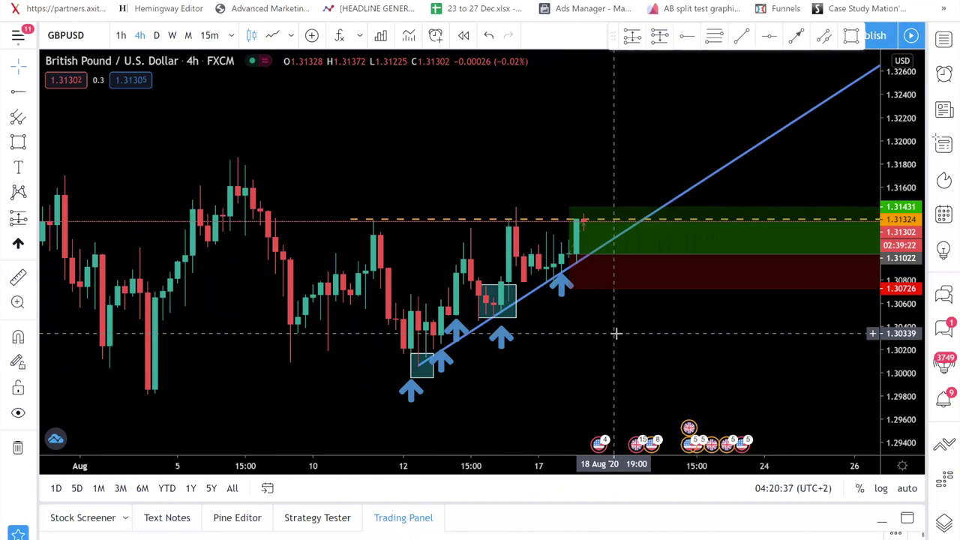
click(594, 240)
mouse_move(568, 205)
mouse_down()
mouse_move(613, 90)
mouse_move(602, 99)
mouse_up()
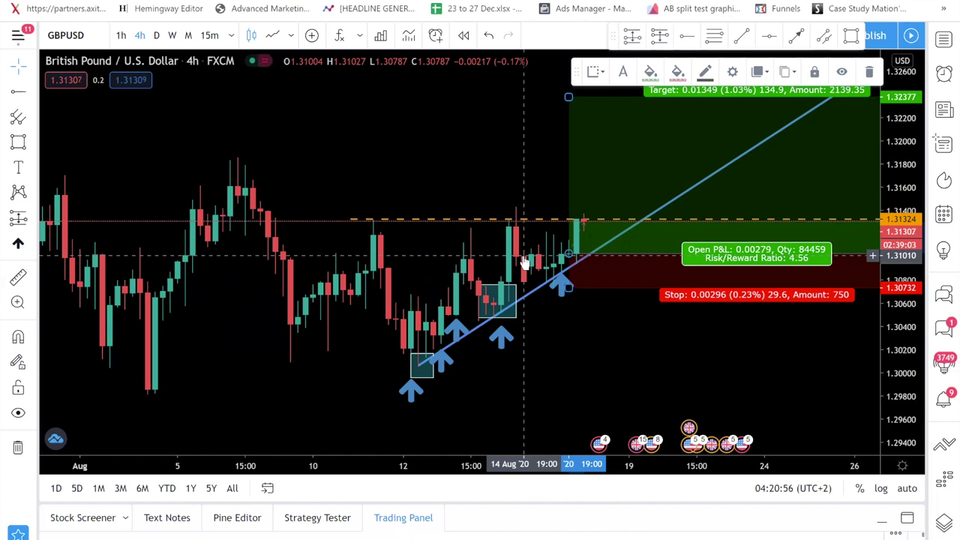
text(CRUDE OIL)
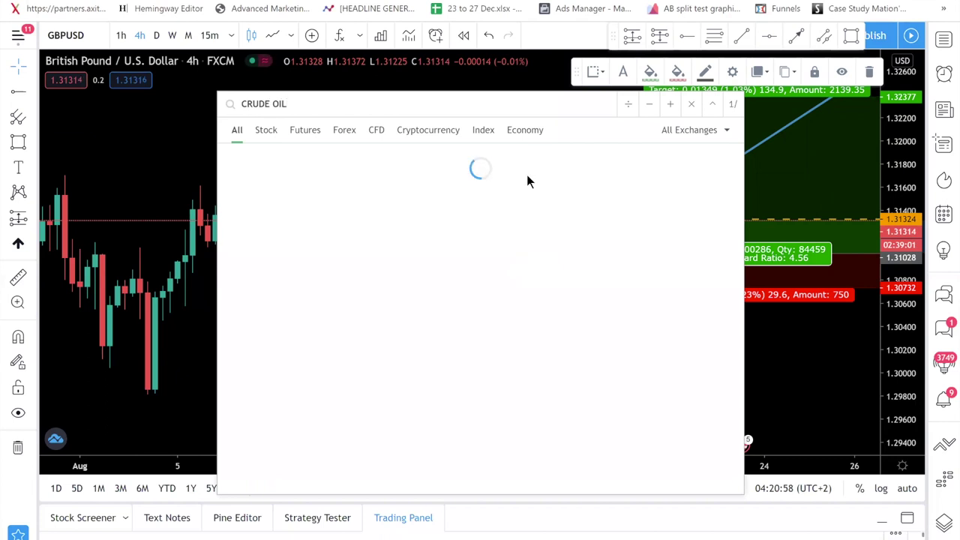
- Open the USOIL WTI crude oil chart from symbol search, recentre it, and switch to daily candles
click(503, 156)
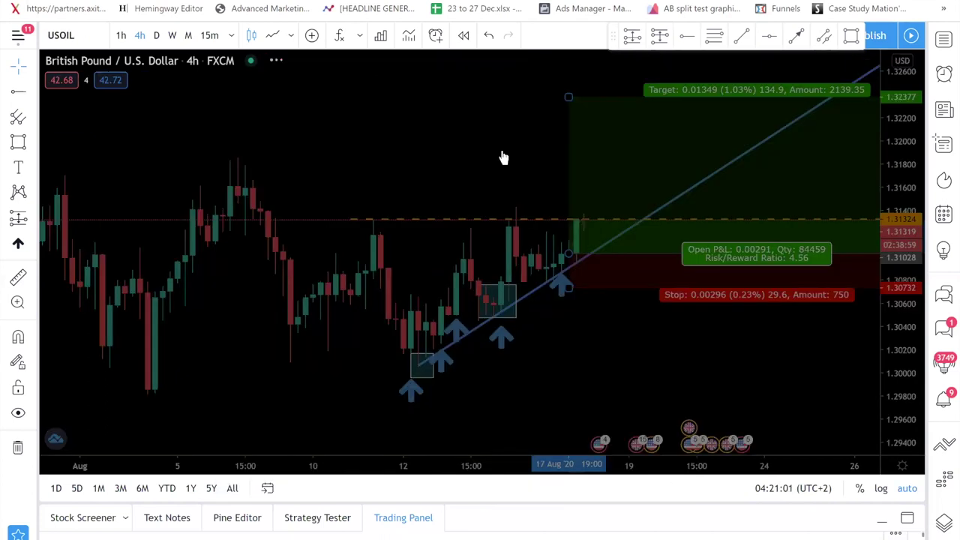
scroll(669, 356, up, 3)
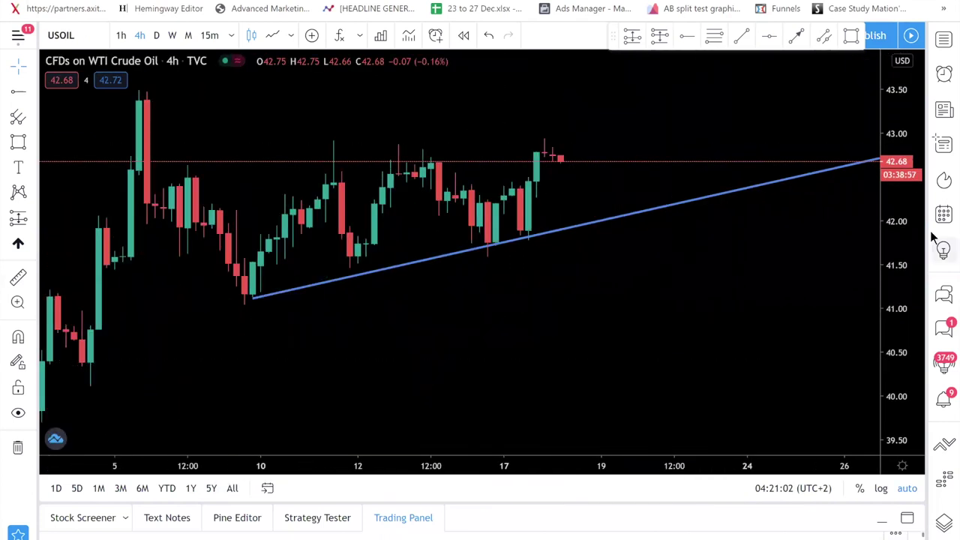
drag(669, 277, 782, 381)
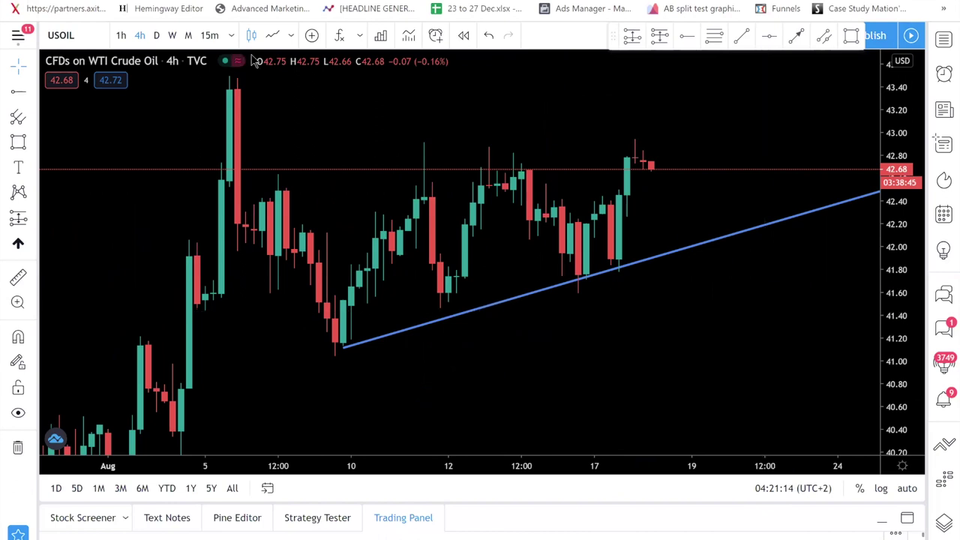
click(156, 35)
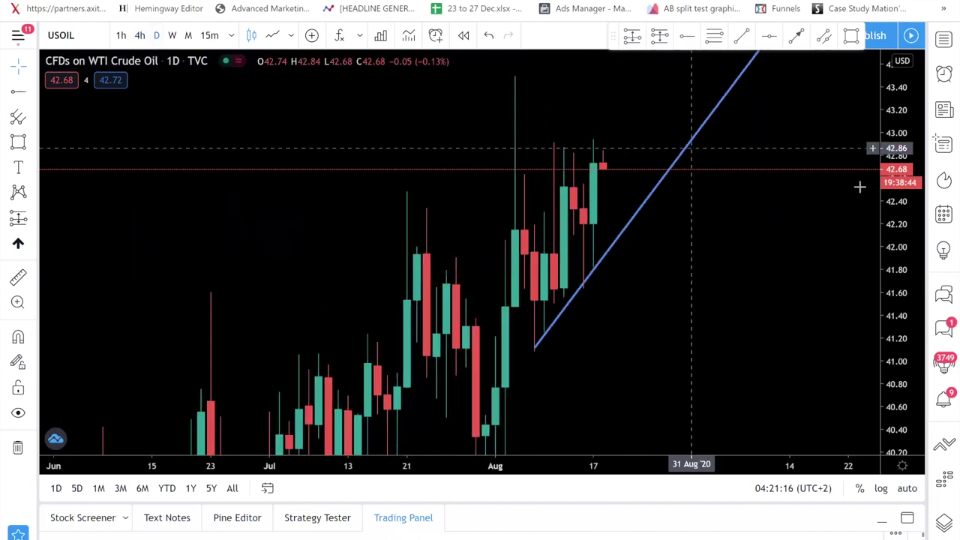
- Draw dashed horizontal resistance lines at 42.63 and 42.95, then return to 4-hour candles
scroll(675, 225, up, 2)
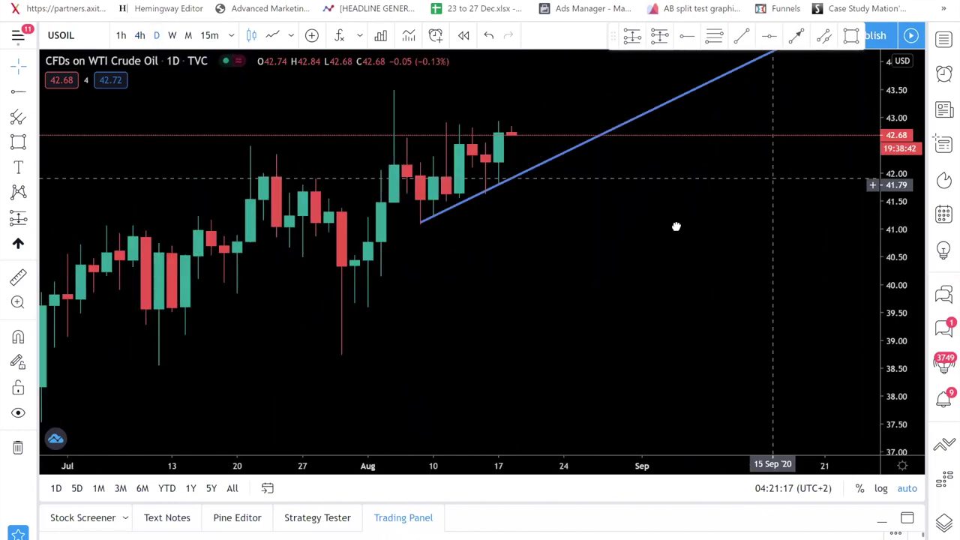
scroll(737, 225, left, 2)
click(18, 90)
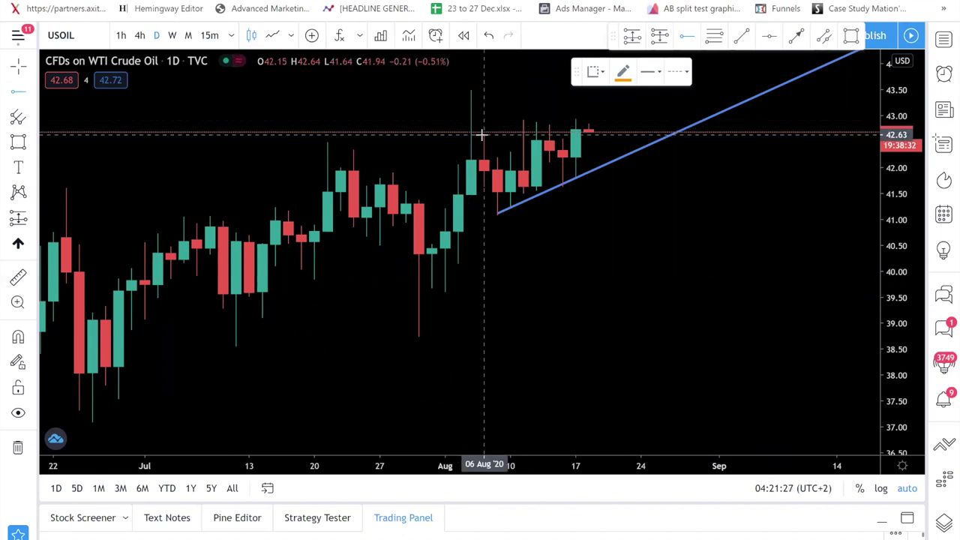
click(482, 135)
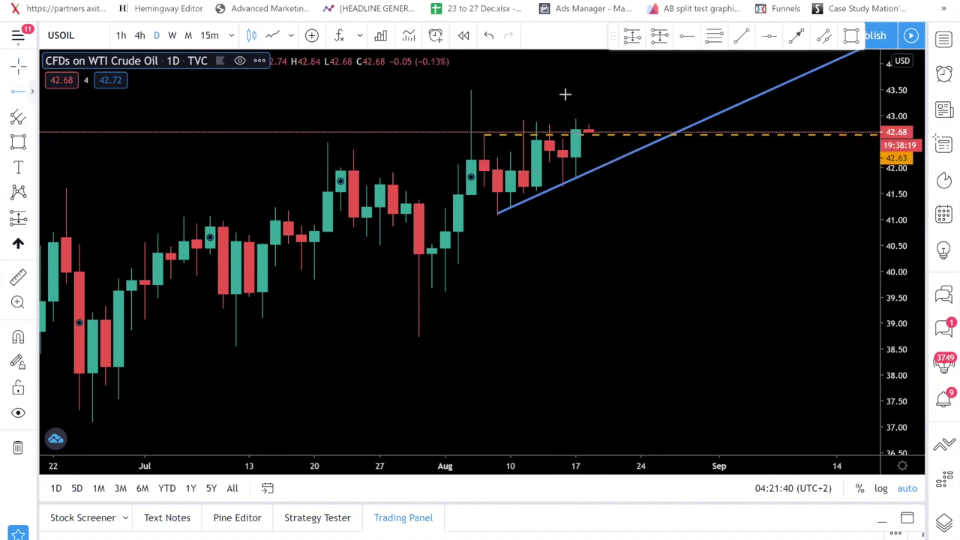
click(523, 118)
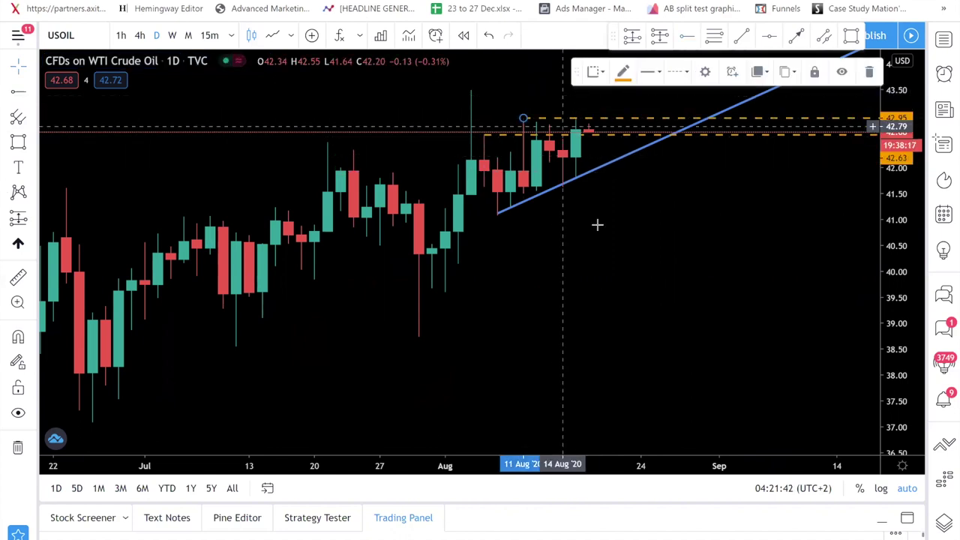
click(519, 185)
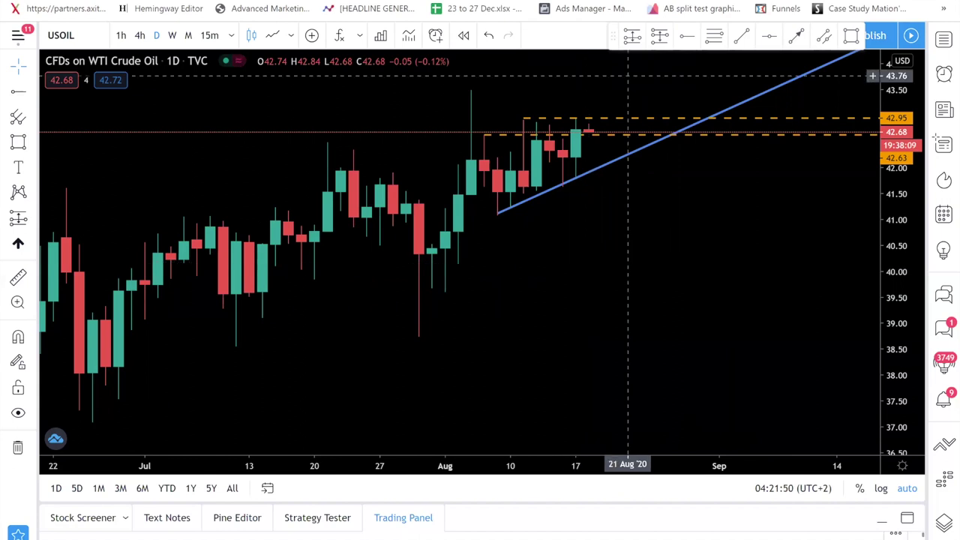
click(139, 35)
- Draw rectangles over the USOIL candles at the 10 Aug and 14–17 Aug trendline touches
scroll(698, 267, down, 4)
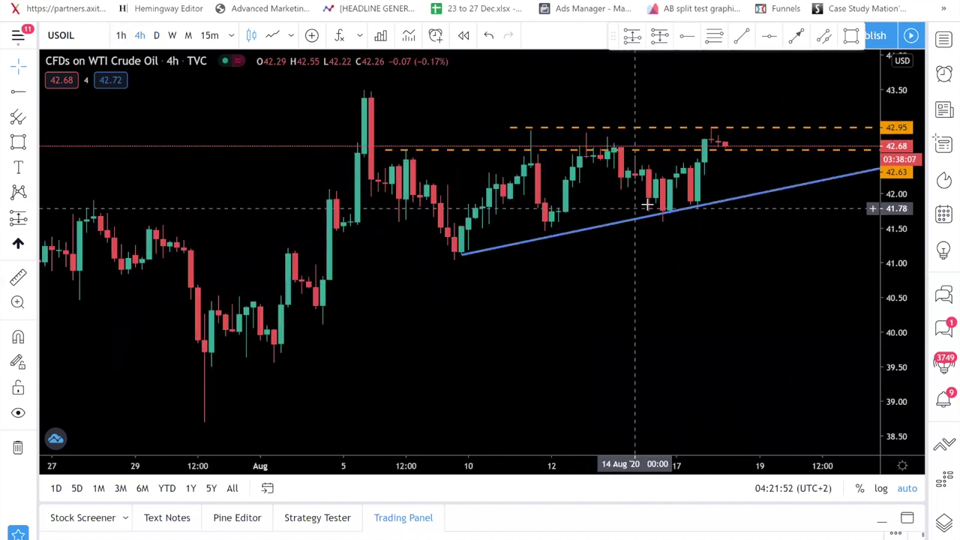
drag(594, 260, 563, 260)
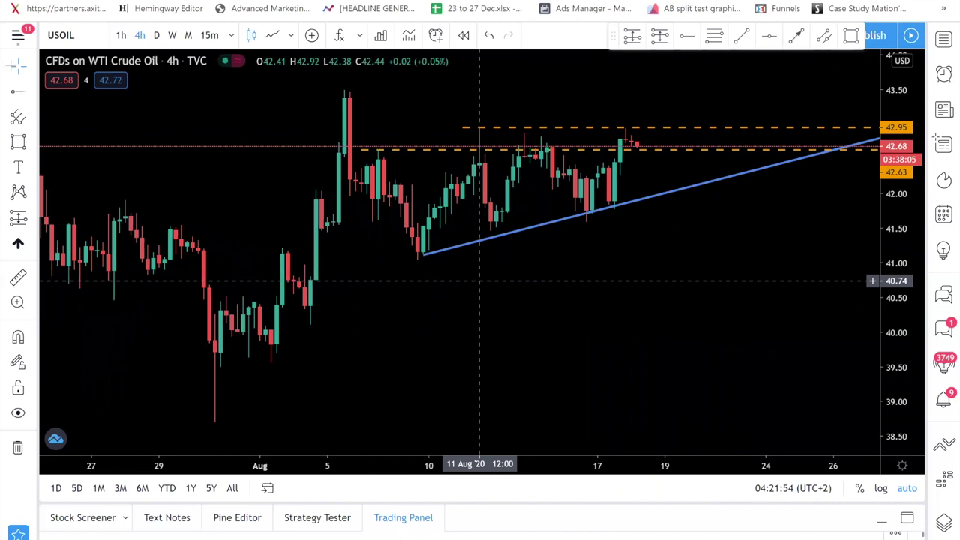
click(18, 142)
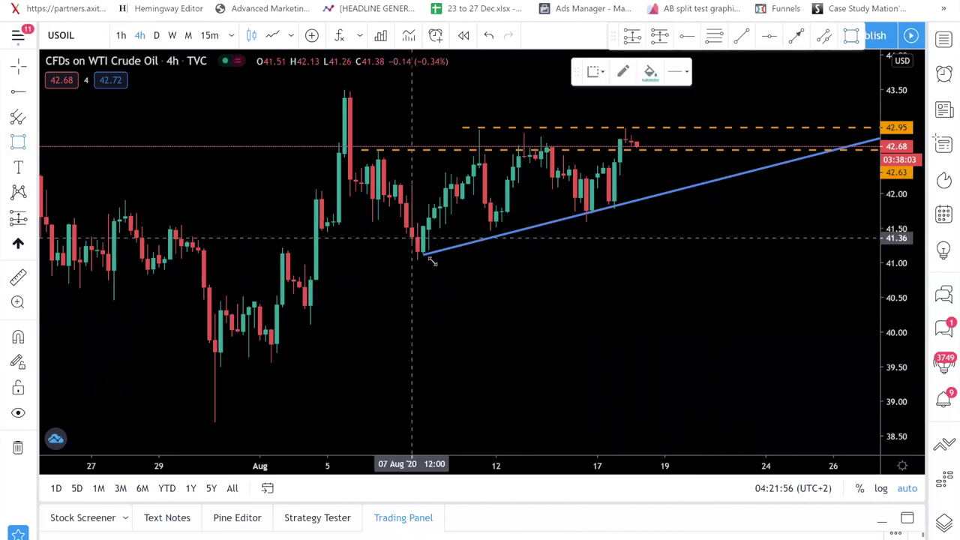
drag(410, 238, 444, 270)
drag(570, 198, 603, 229)
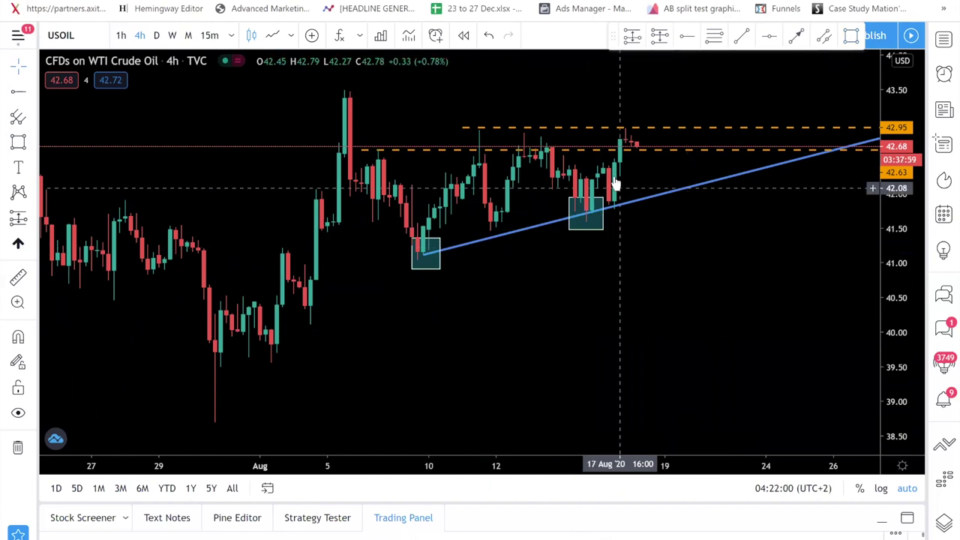
click(32, 219)
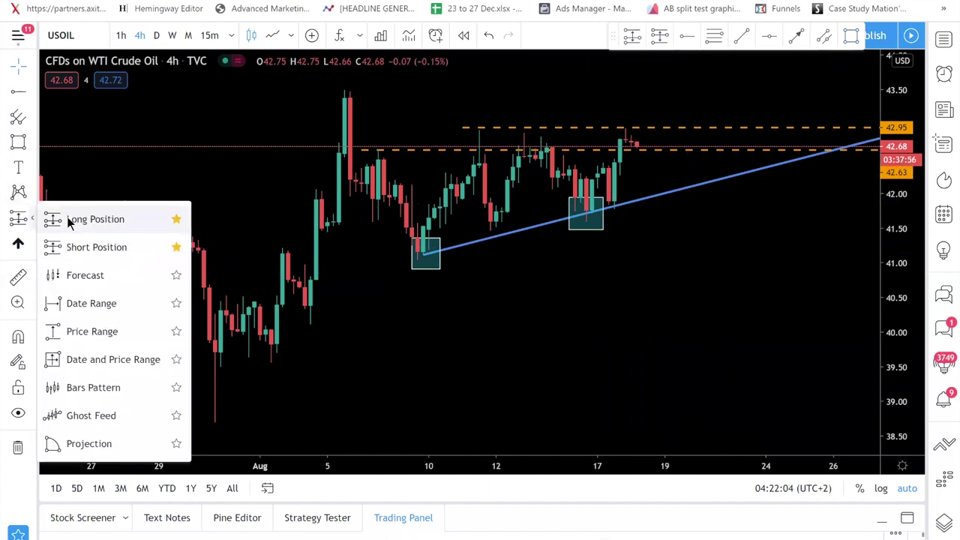
click(72, 220)
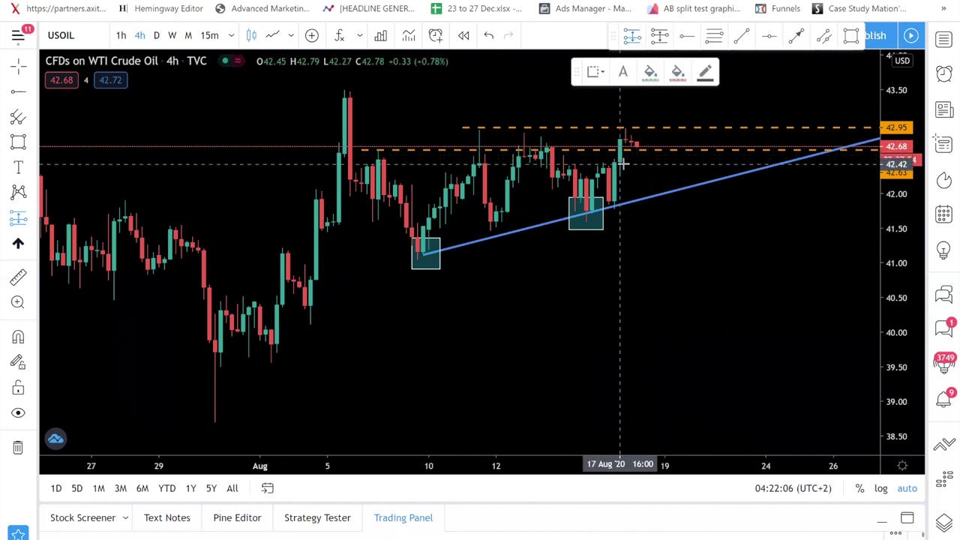
click(623, 166)
drag(621, 230, 620, 209)
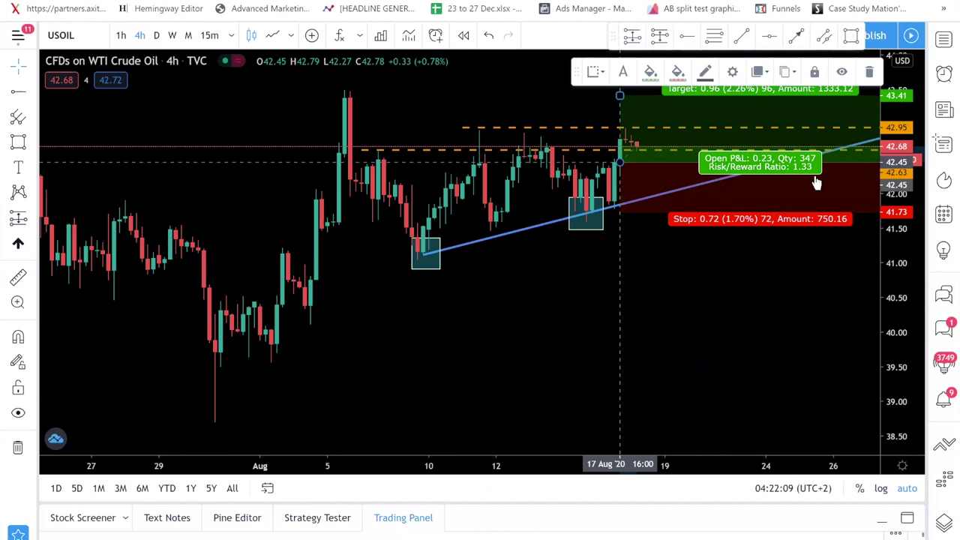
mouse_move(619, 111)
mouse_down()
mouse_move(619, 90)
mouse_move(613, 113)
mouse_up()
click(612, 112)
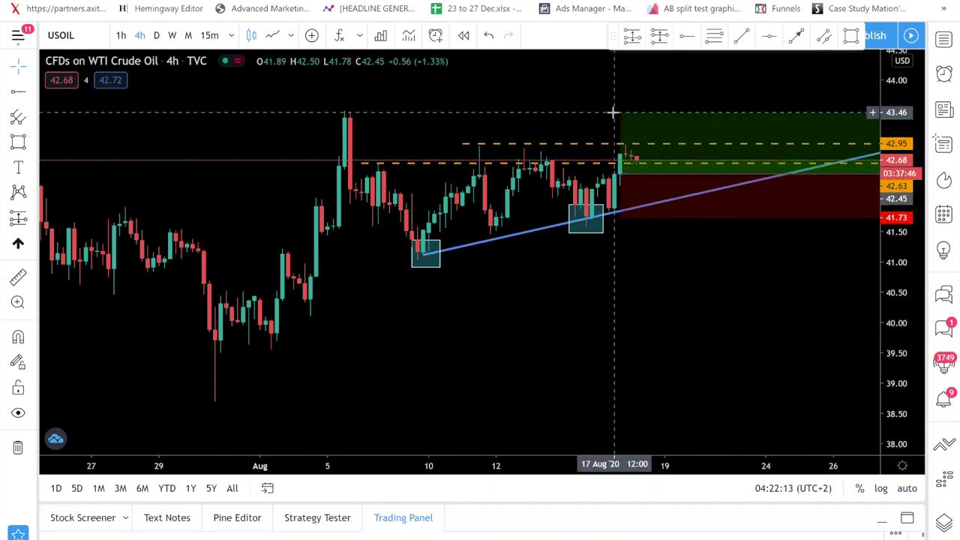
click(614, 112)
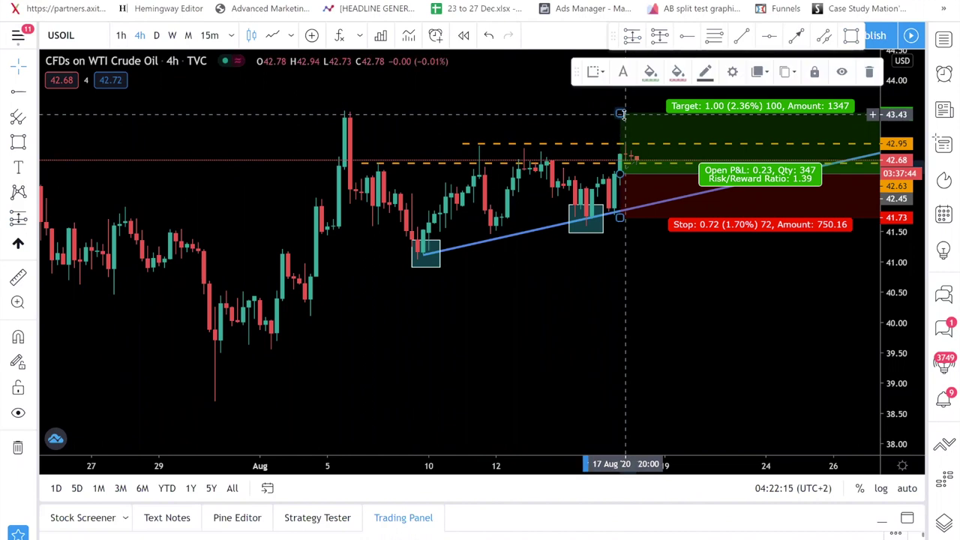
key(Delete)
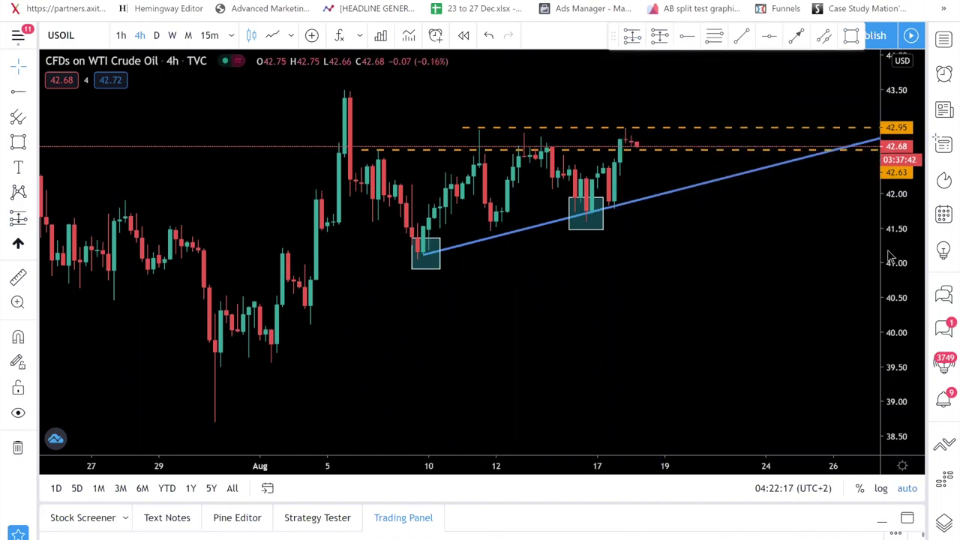
- Place blue up arrows beneath the 10 Aug and 17 Aug boxed candles
click(18, 246)
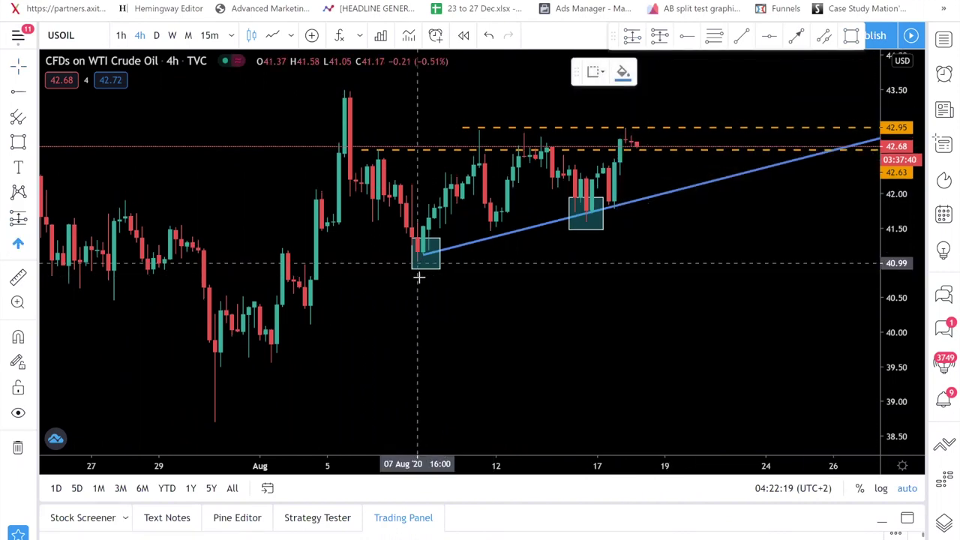
click(424, 280)
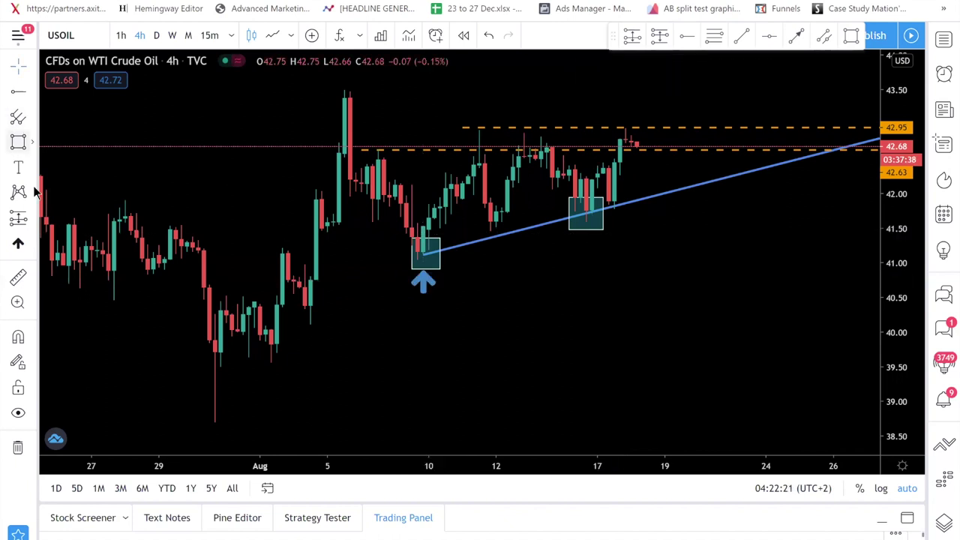
click(18, 246)
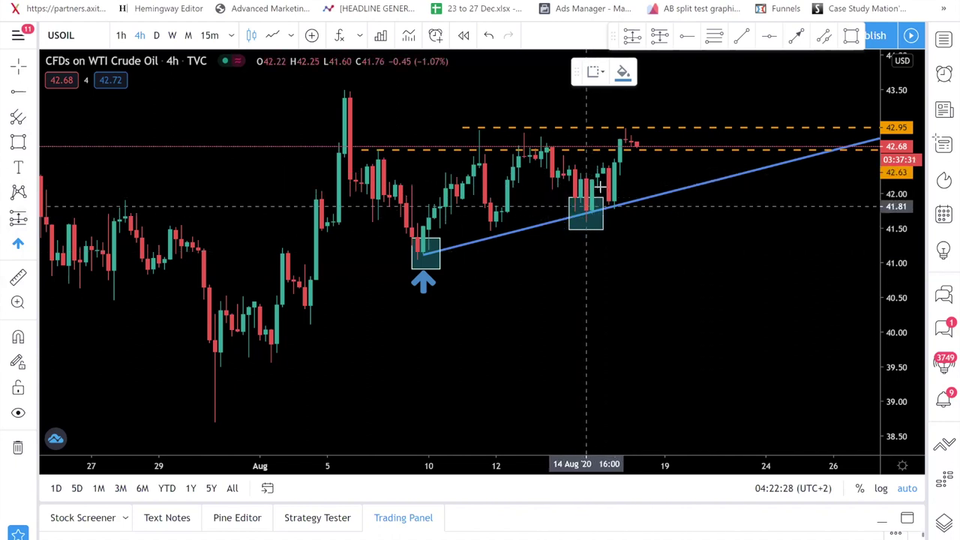
click(598, 199)
click(596, 189)
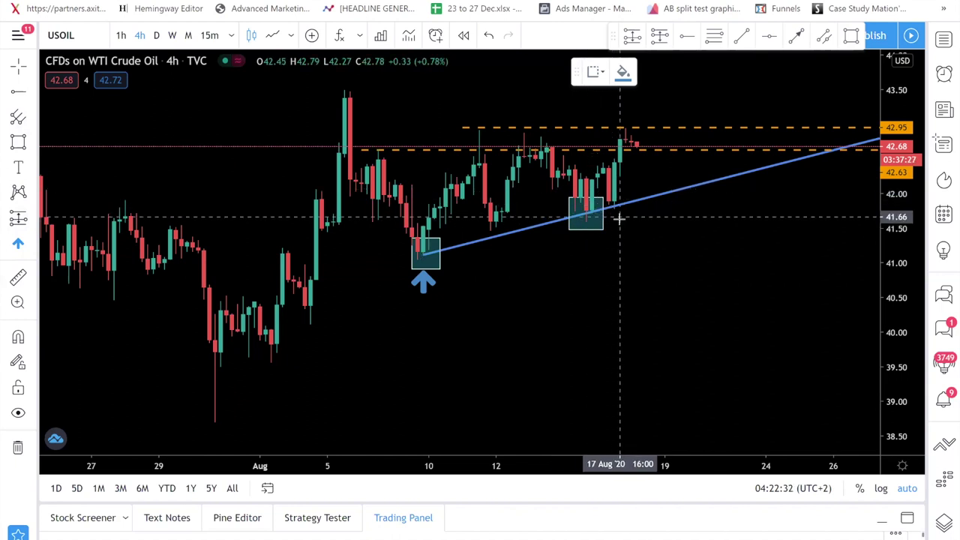
click(705, 217)
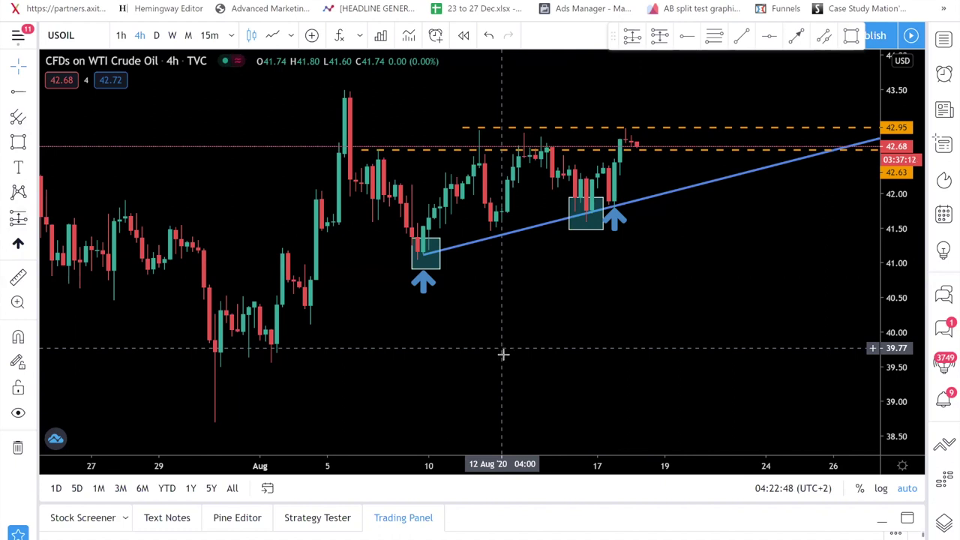
mouse_move(535, 536)
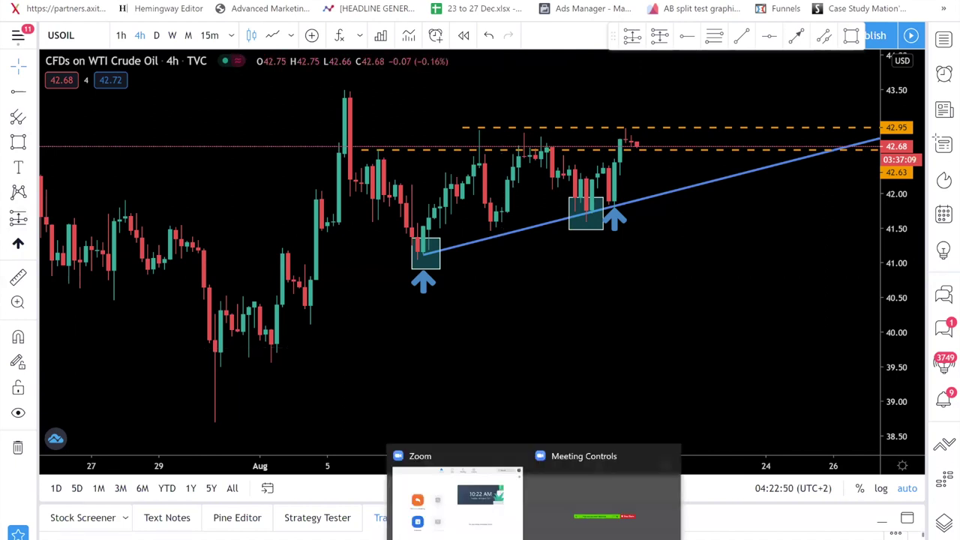
- Bring the slideshow forward and advance one slide to the engulfing-candles comparison
click(578, 499)
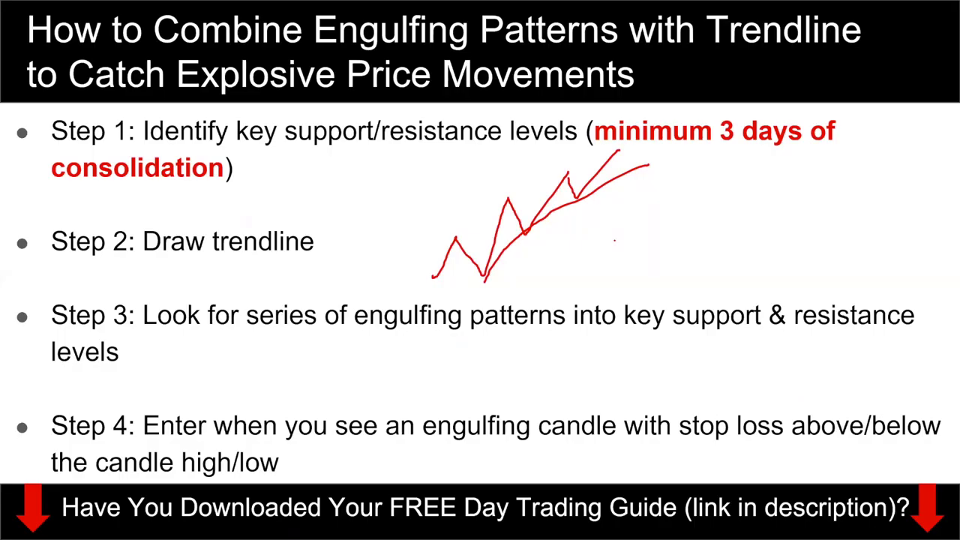
key(Right)
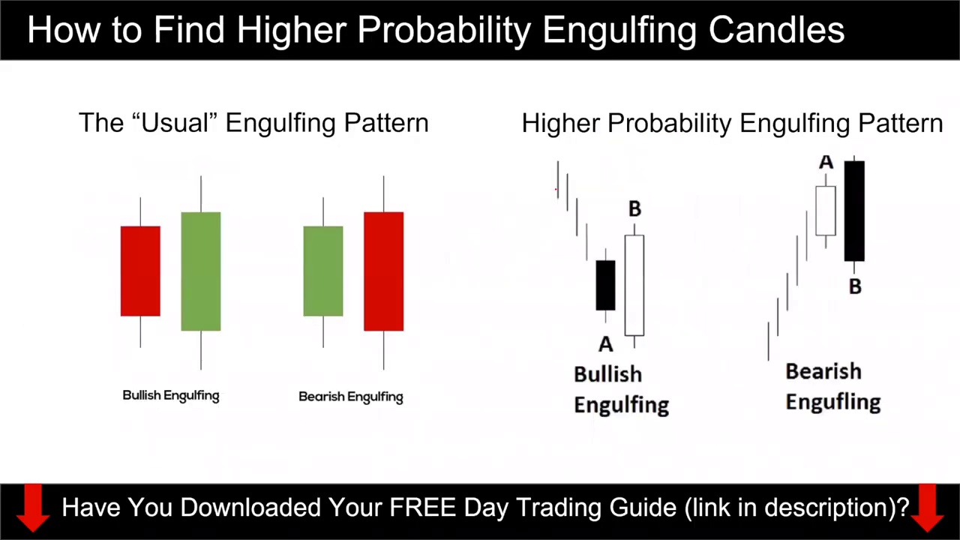